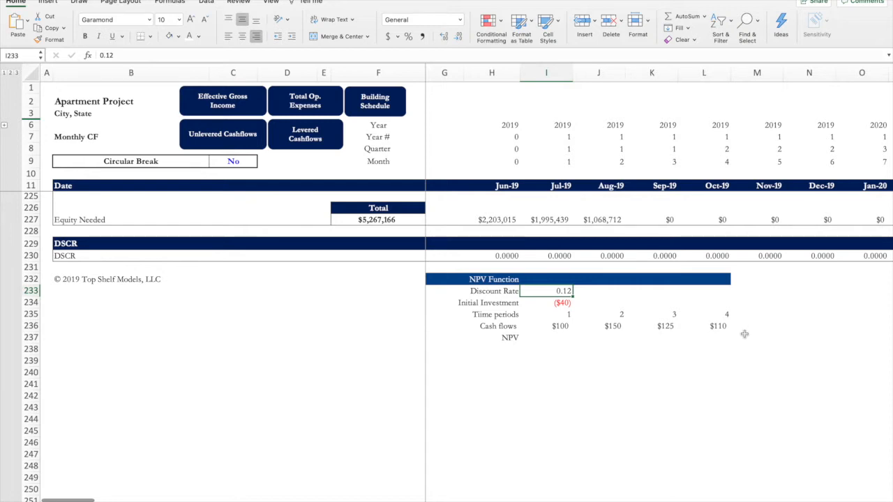
- Calculate NPV in I237 from the discount rate in I233 and cash flows I236:L236, adding the initial investment in I234
{"action": "left_click", "coordinate": [552, 338]}
{"action": "type", "text": "="}
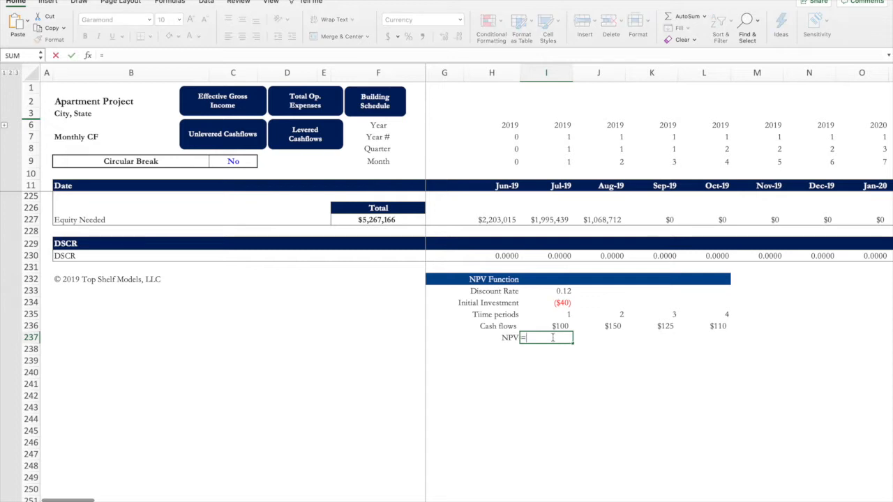
{"action": "type", "text": "npv("}
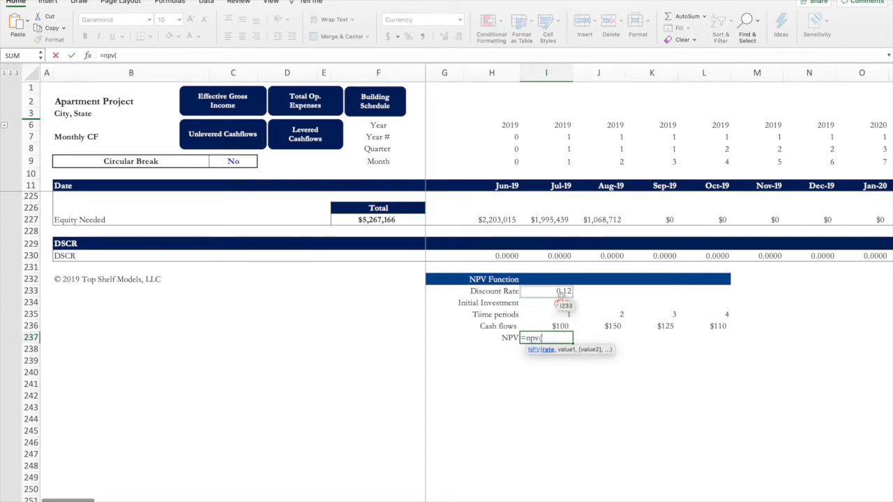
{"action": "left_click", "coordinate": [563, 291]}
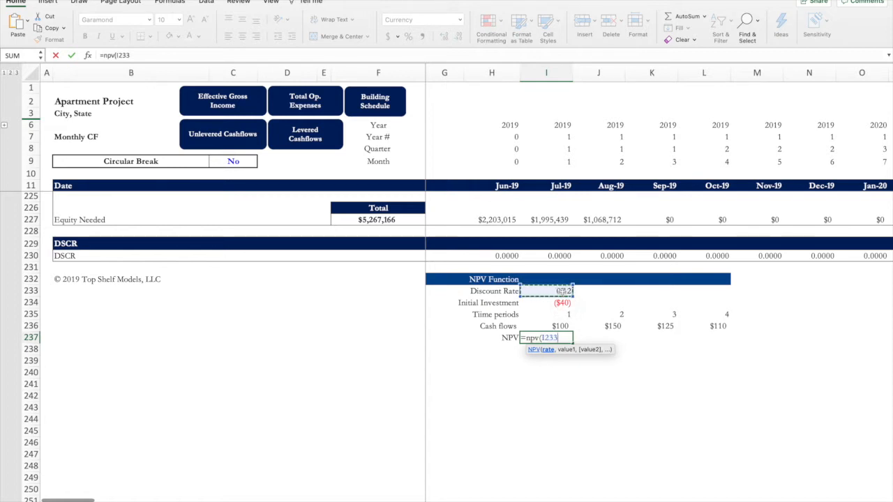
{"action": "type", "text": ","}
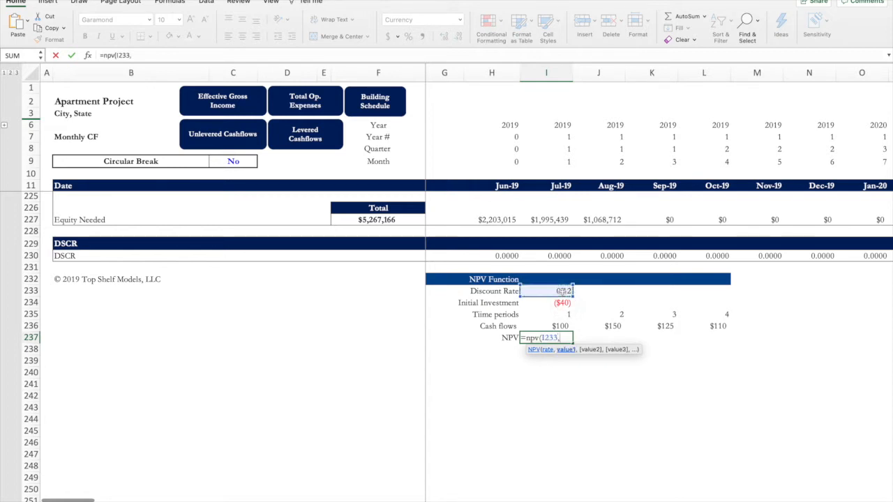
{"action": "left_click", "coordinate": [547, 328]}
{"action": "left_click_drag", "start_coordinate": [547, 328], "coordinate": [702, 327]}
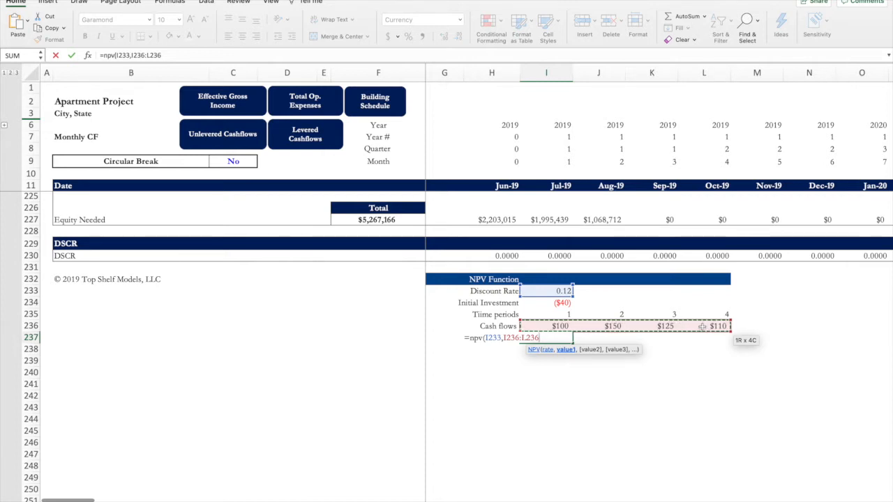
{"action": "type", "text": ")"}
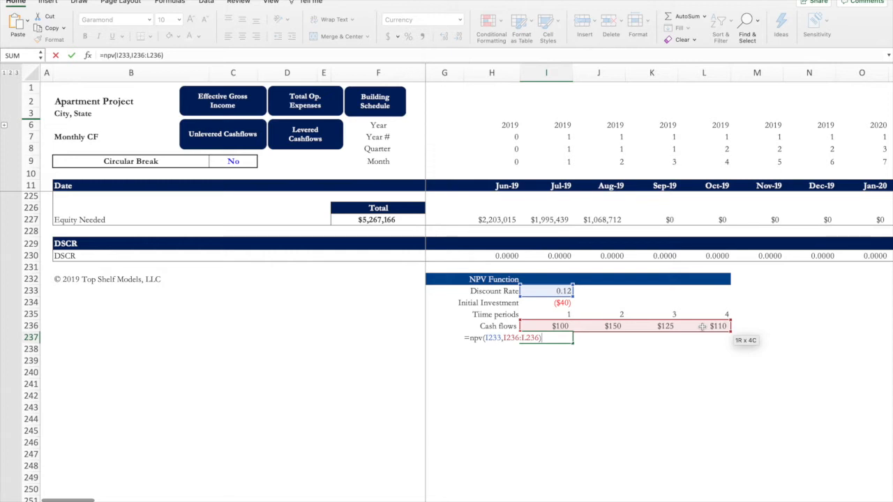
{"action": "type", "text": "+"}
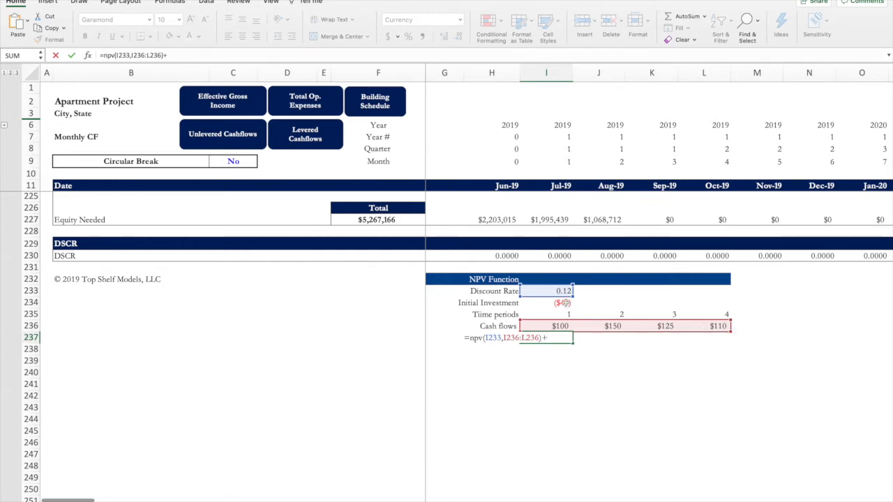
{"action": "left_click", "coordinate": [564, 303]}
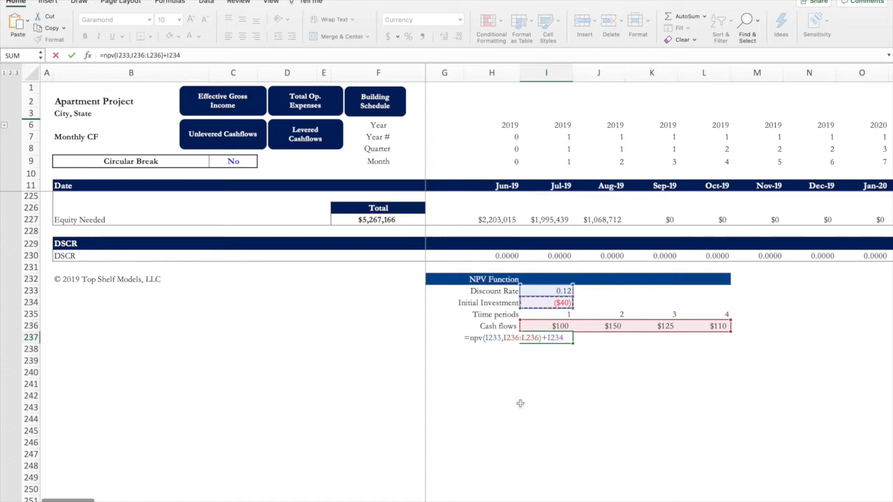
{"action": "key", "text": "Return"}
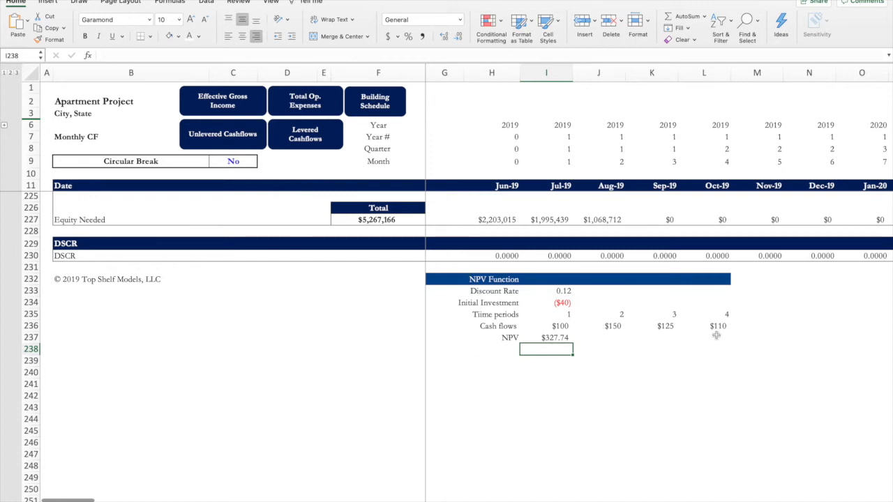
- Add time period 5 to the NPV table in M235 with a $180 cash flow in M236
{"action": "left_click", "coordinate": [754, 314]}
{"action": "type", "text": "5"}
{"action": "key", "text": "Return"}
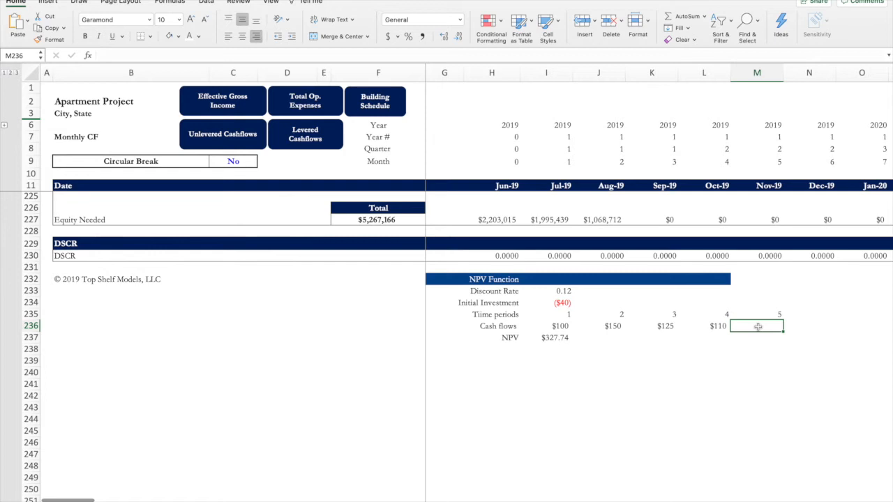
{"action": "type", "text": "$"}
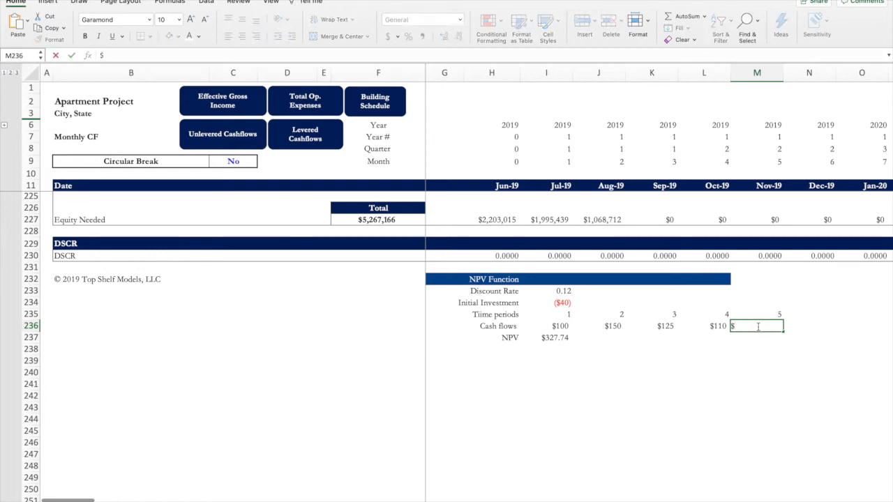
{"action": "type", "text": "180"}
{"action": "key", "text": "Return"}
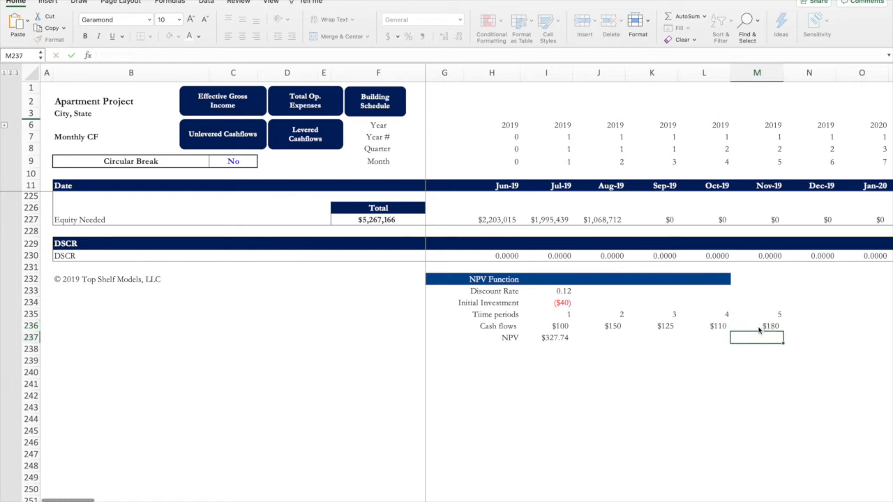
- Clear the existing NPV formula from cell I237
{"action": "left_click", "coordinate": [552, 338]}
{"action": "double_click", "coordinate": [553, 338]}
{"action": "left_click_drag", "start_coordinate": [570, 337], "coordinate": [468, 337]}
{"action": "key", "text": "BackSpace"}
{"action": "key", "text": "BackSpace"}
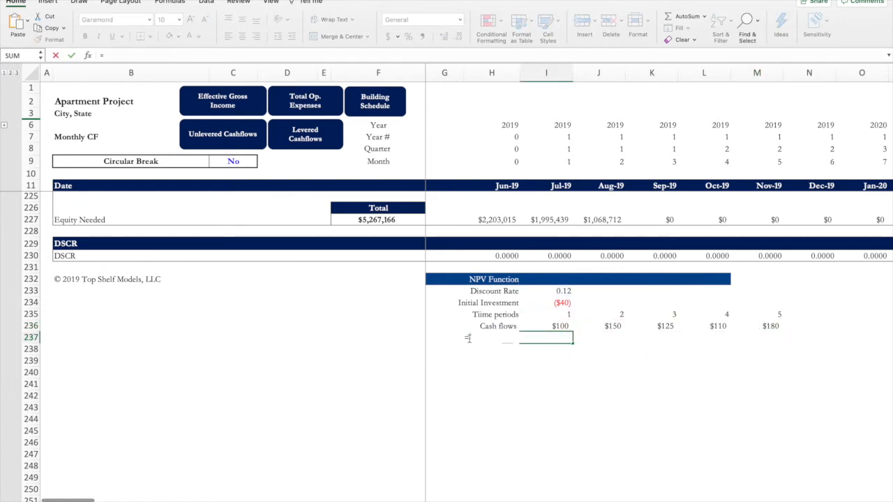
{"action": "left_click", "coordinate": [532, 410]}
- Enter the NPV formula =npv(I233,I236:M236)+I234 in I237 to cover all five cash flows plus the initial investment
{"action": "left_click", "coordinate": [558, 335]}
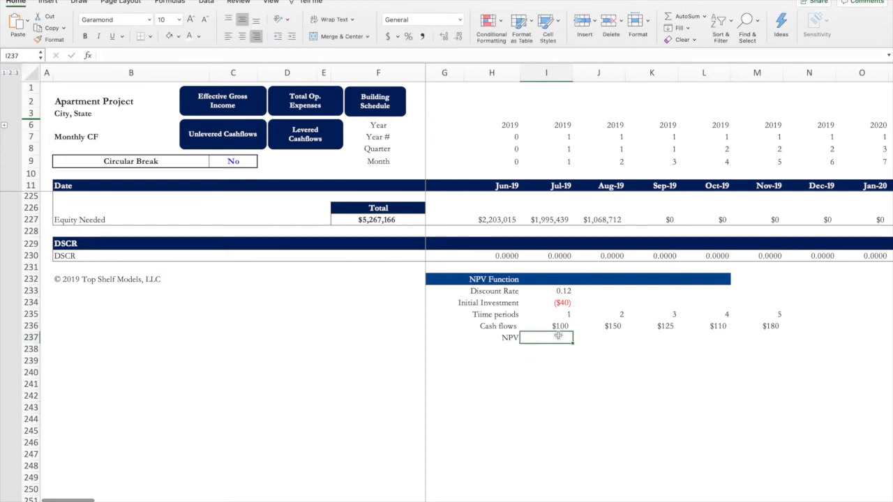
{"action": "type", "text": "="}
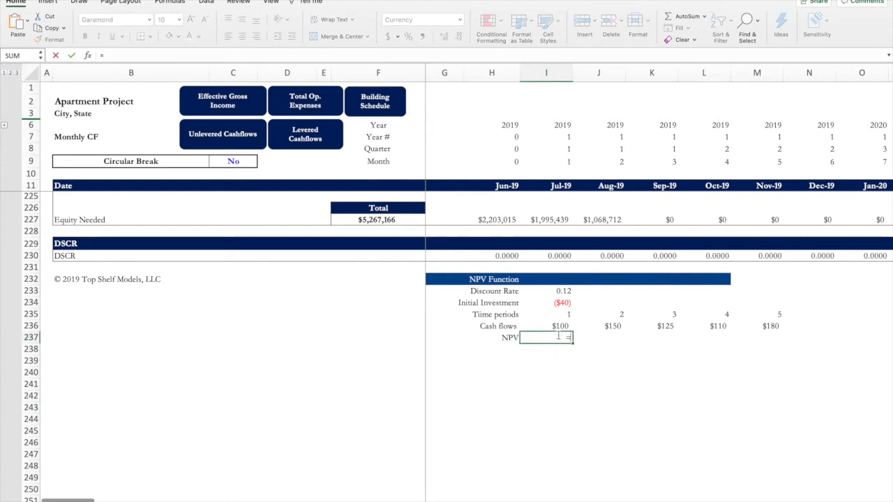
{"action": "type", "text": "npv("}
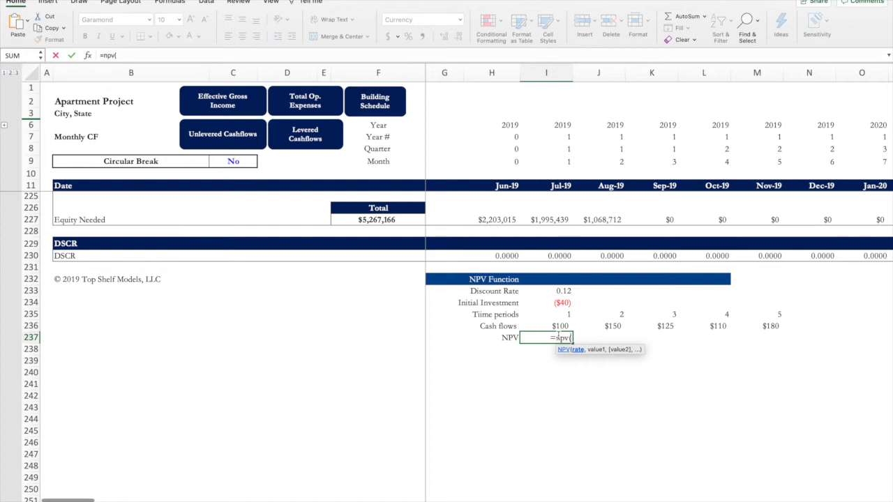
{"action": "left_click", "coordinate": [562, 291]}
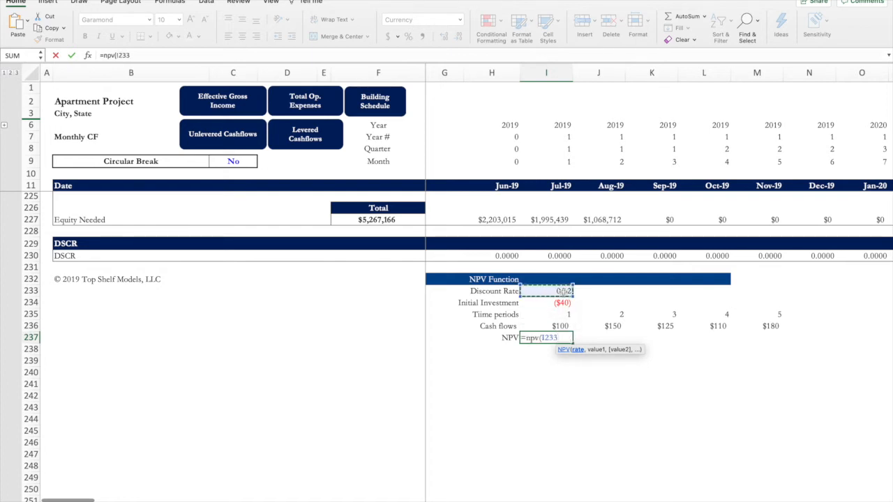
{"action": "type", "text": ","}
{"action": "left_click_drag", "start_coordinate": [555, 326], "coordinate": [762, 328]}
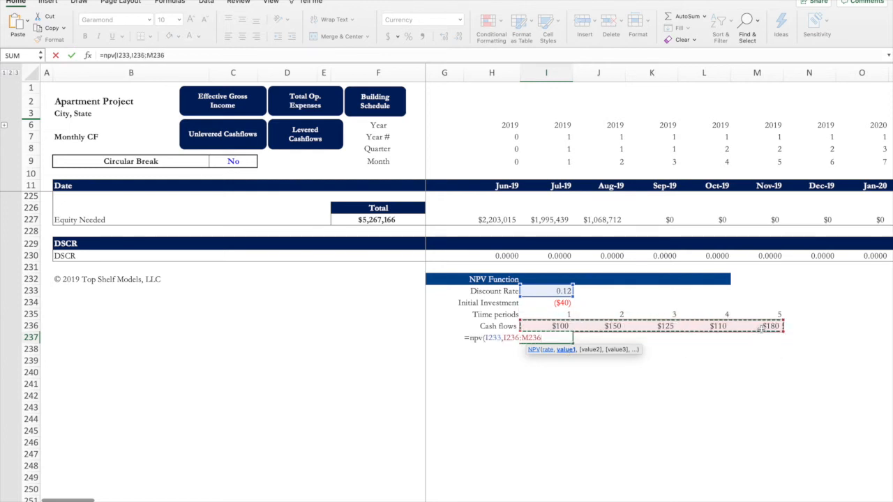
{"action": "type", "text": ")+"}
{"action": "left_click", "coordinate": [565, 303]}
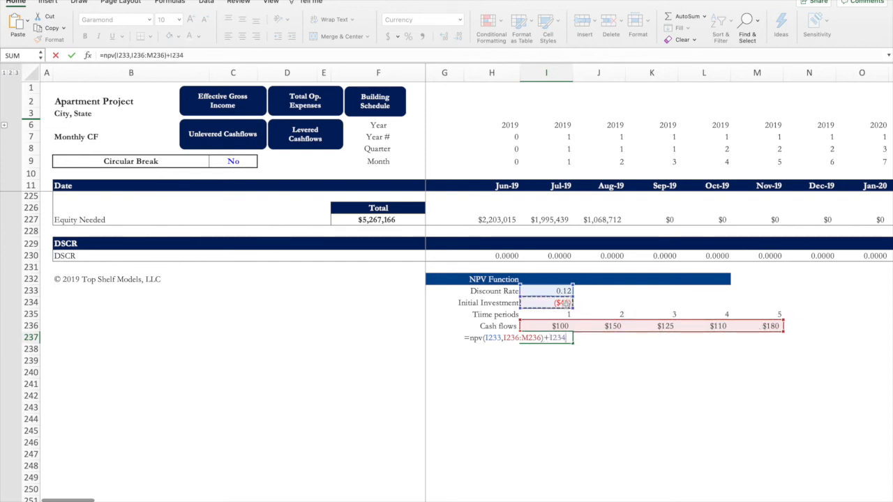
{"action": "key", "text": "Return"}
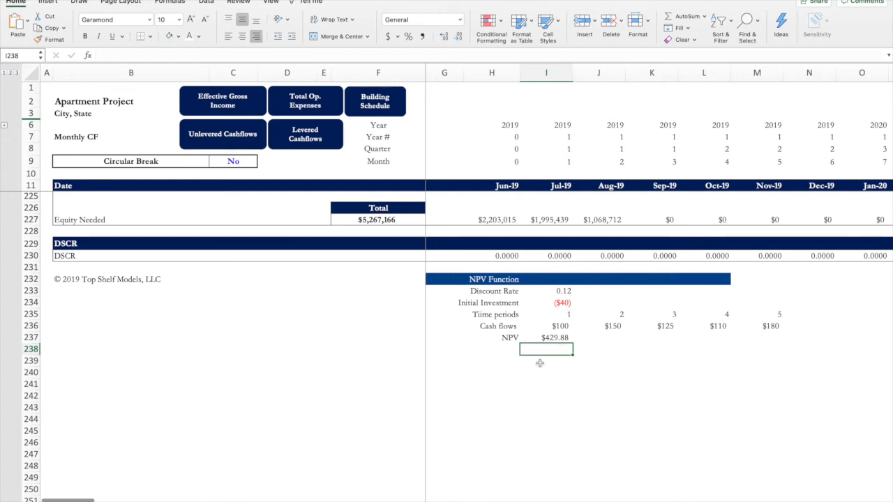
- Examine the monthly cash flow sheet from operating expenses and building costs through levered cash flow and the debt schedules
{"action": "scroll", "coordinate": [540, 362], "scroll_direction": "down", "scroll_amount": 10}
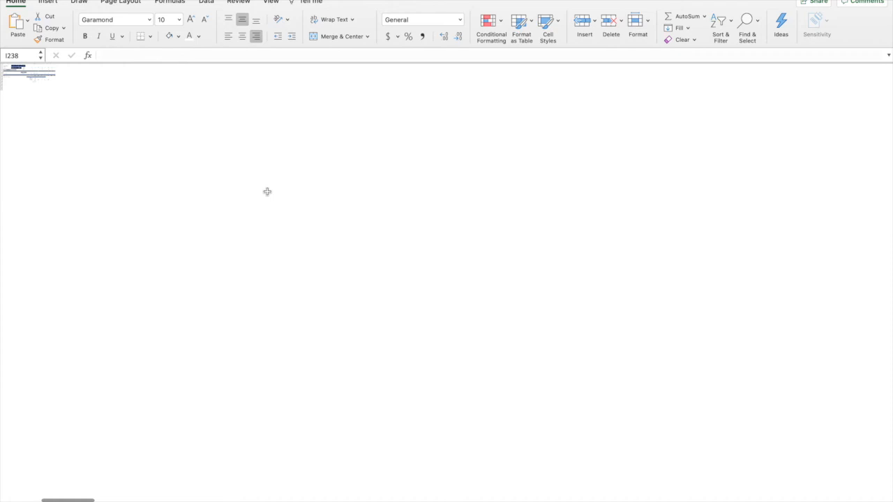
{"action": "scroll", "coordinate": [267, 191], "scroll_direction": "up", "scroll_amount": 5}
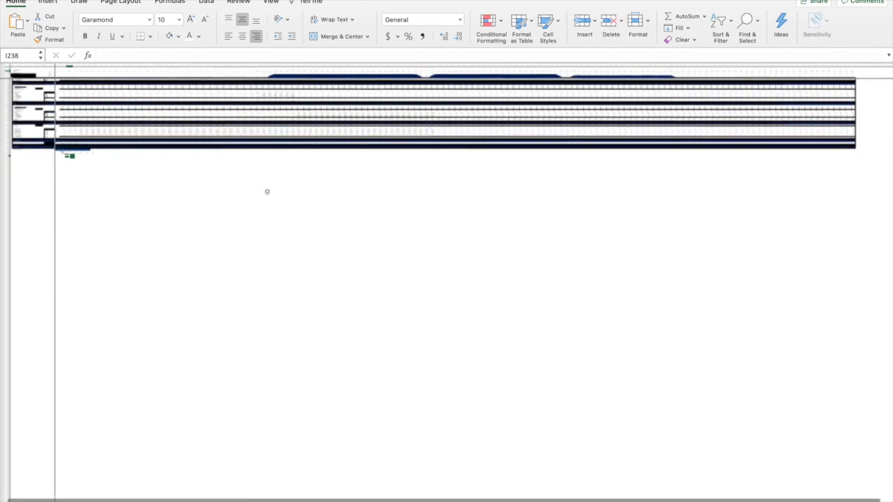
{"action": "scroll", "coordinate": [267, 191], "scroll_direction": "up", "scroll_amount": 5}
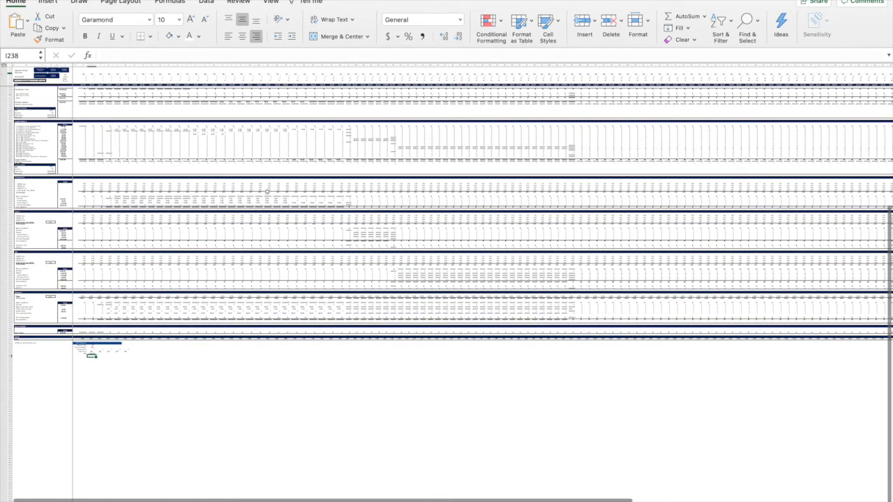
{"action": "scroll", "coordinate": [267, 189], "scroll_direction": "up", "scroll_amount": 5}
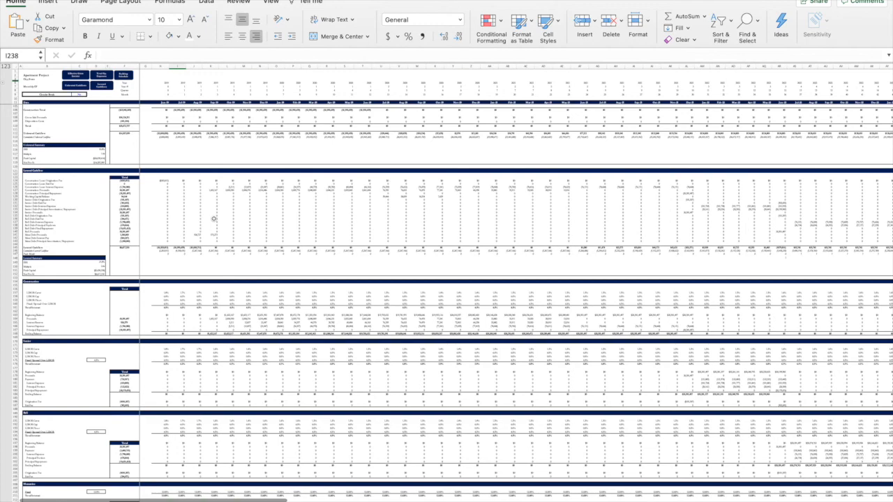
{"action": "scroll", "coordinate": [214, 219], "scroll_direction": "up", "scroll_amount": 20}
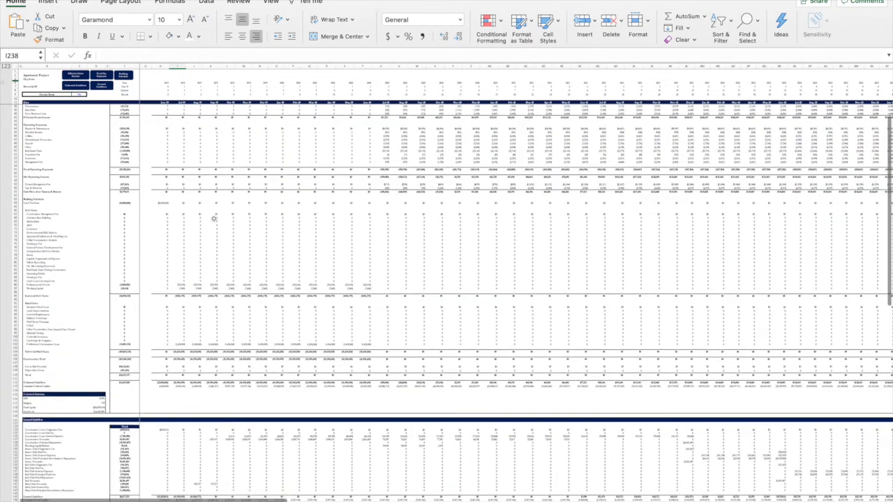
{"action": "scroll", "coordinate": [214, 219], "scroll_direction": "down", "scroll_amount": 7}
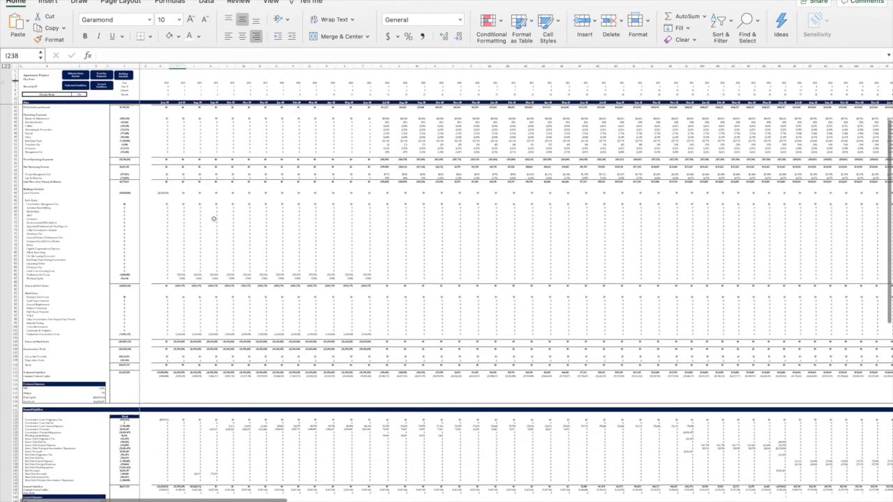
{"action": "scroll", "coordinate": [214, 219], "scroll_direction": "up", "scroll_amount": 6}
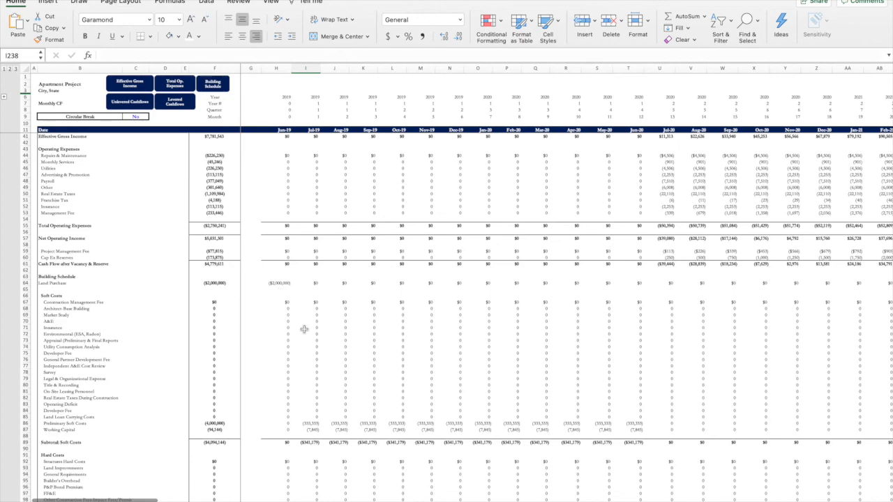
{"action": "scroll", "coordinate": [304, 329], "scroll_direction": "down", "scroll_amount": 15}
{"action": "scroll", "coordinate": [304, 329], "scroll_direction": "down", "scroll_amount": 20}
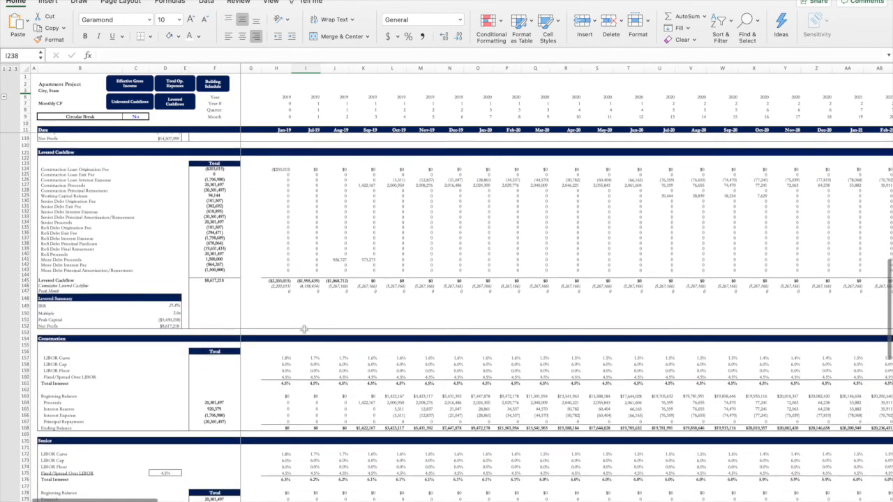
{"action": "scroll", "coordinate": [304, 329], "scroll_direction": "down", "scroll_amount": 10}
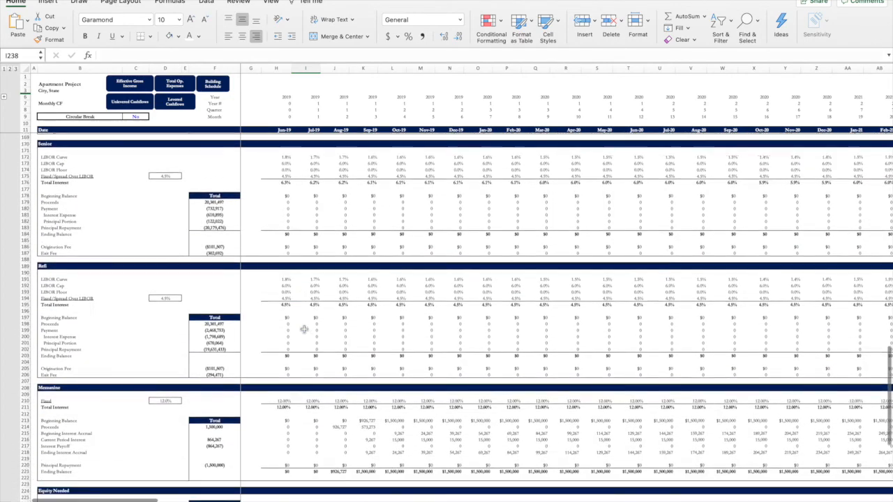